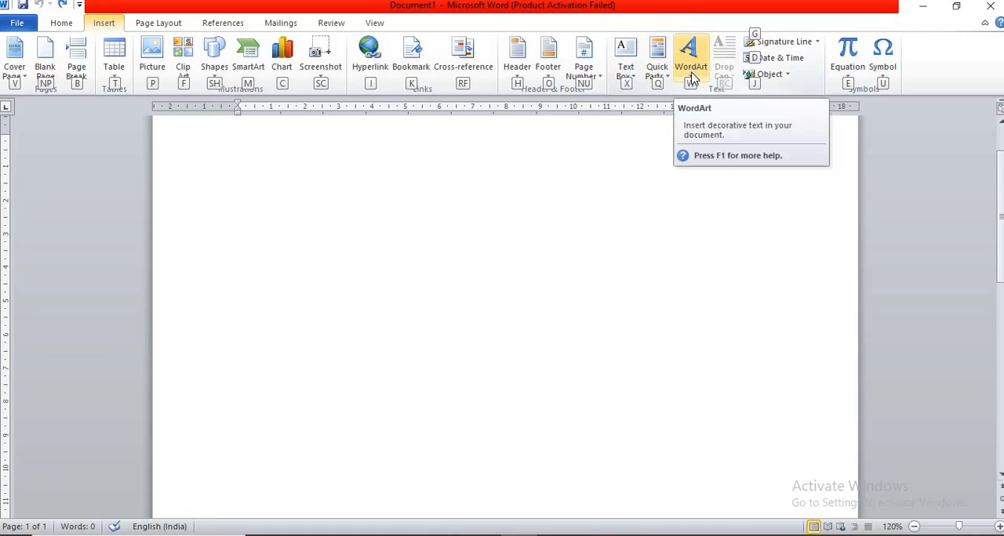
- Insert WordArt in the dark red bevelled style from the gallery's last row, reading "CLASS 4"
left_click(691, 76)
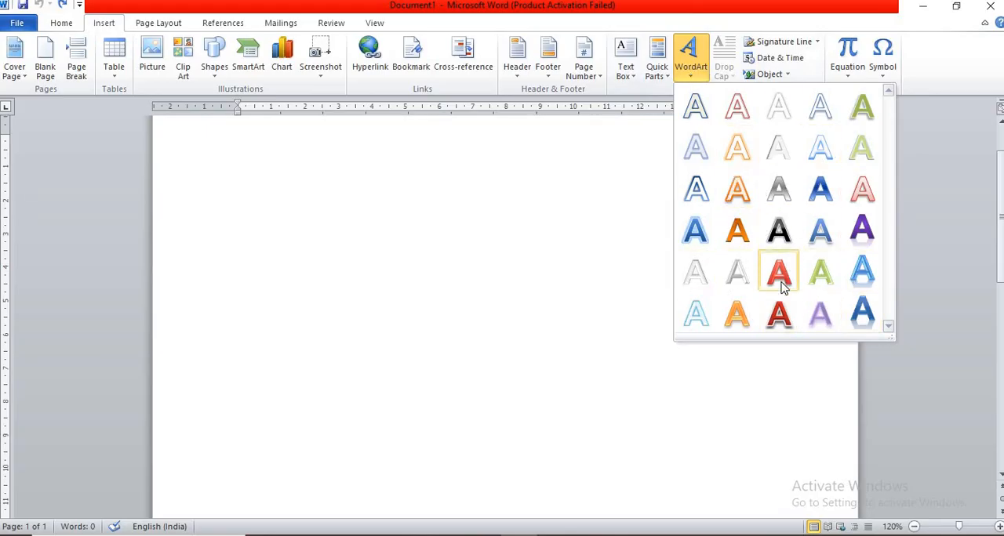
left_click(779, 314)
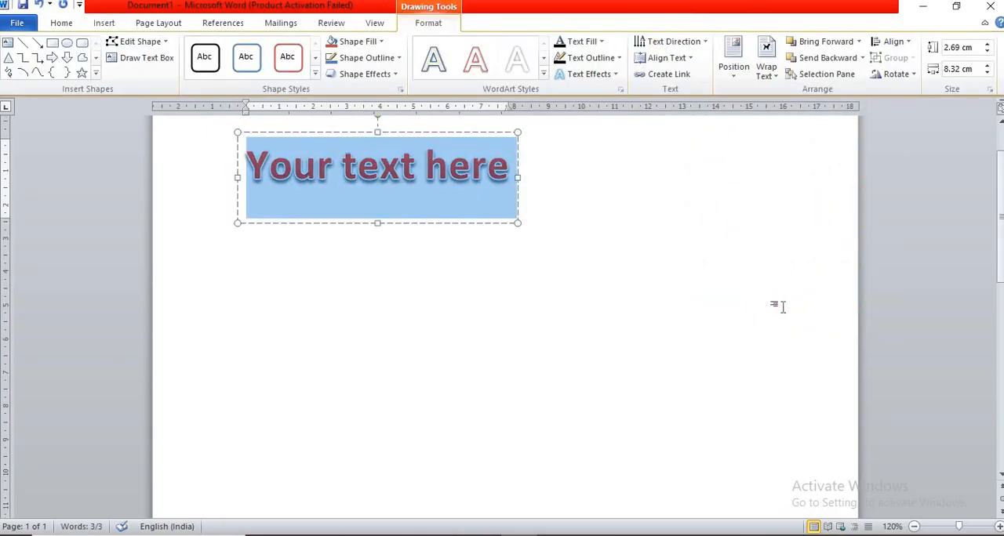
type("CLASS")
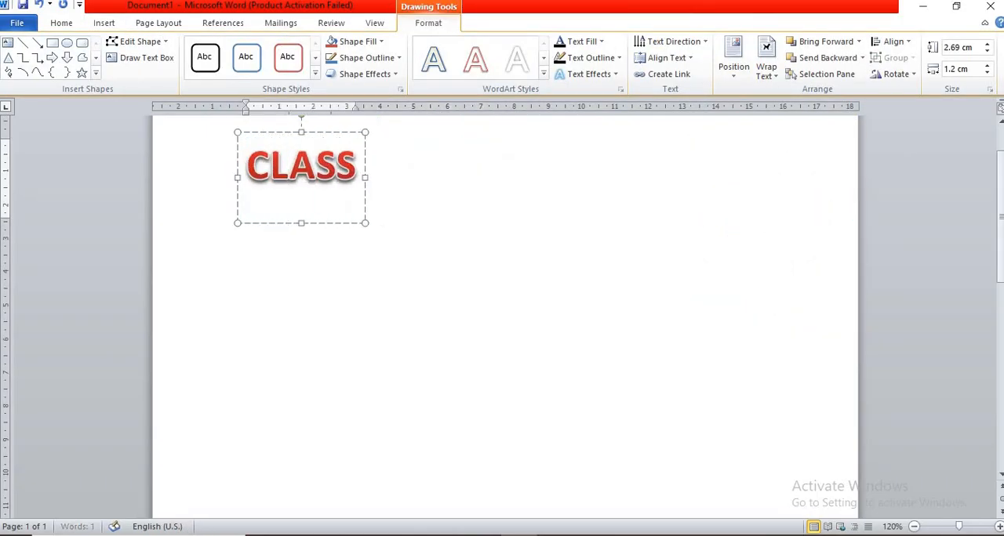
type(" 4")
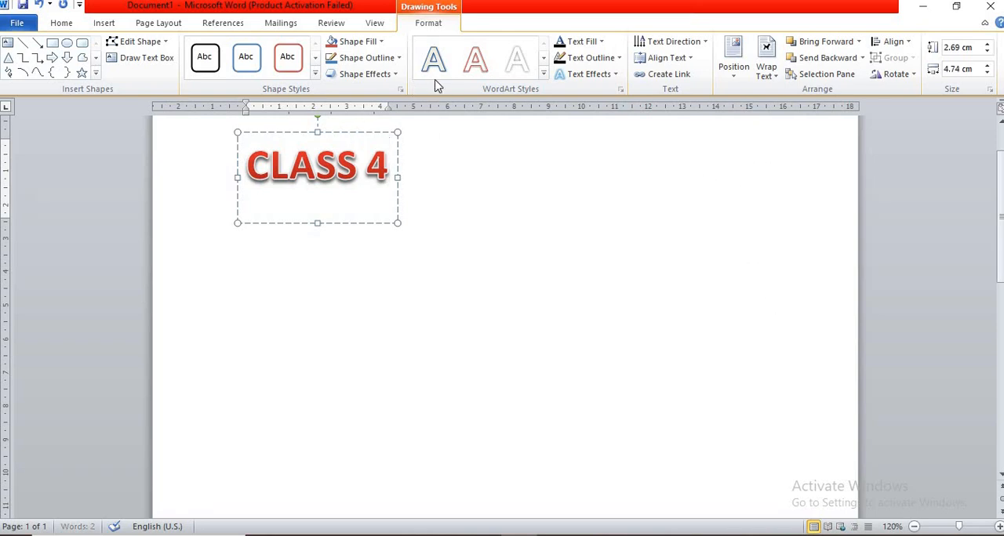
- Apply the first inner shadow to the WordArt's box, and undo the changes back to a blank page
left_click(389, 78)
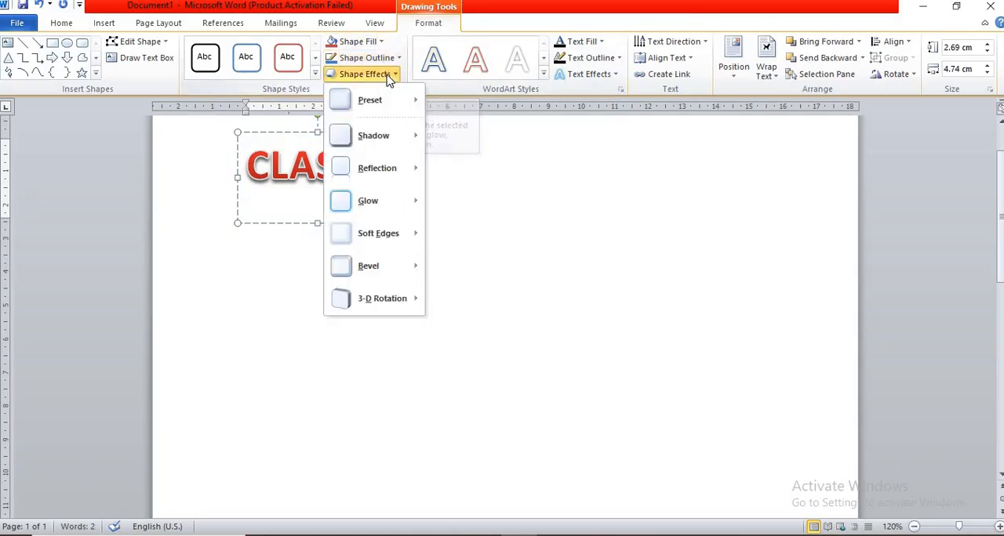
mouse_move(380, 146)
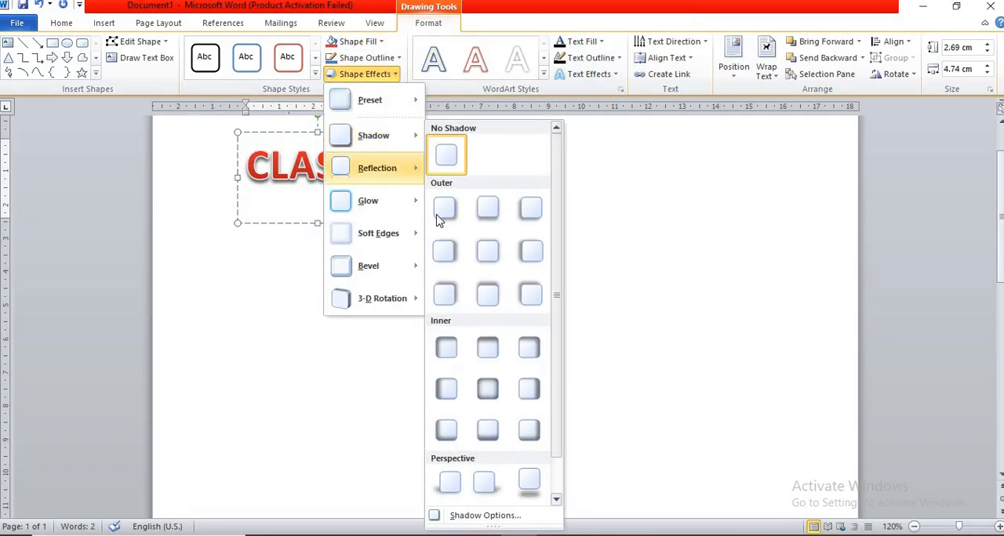
left_click(446, 347)
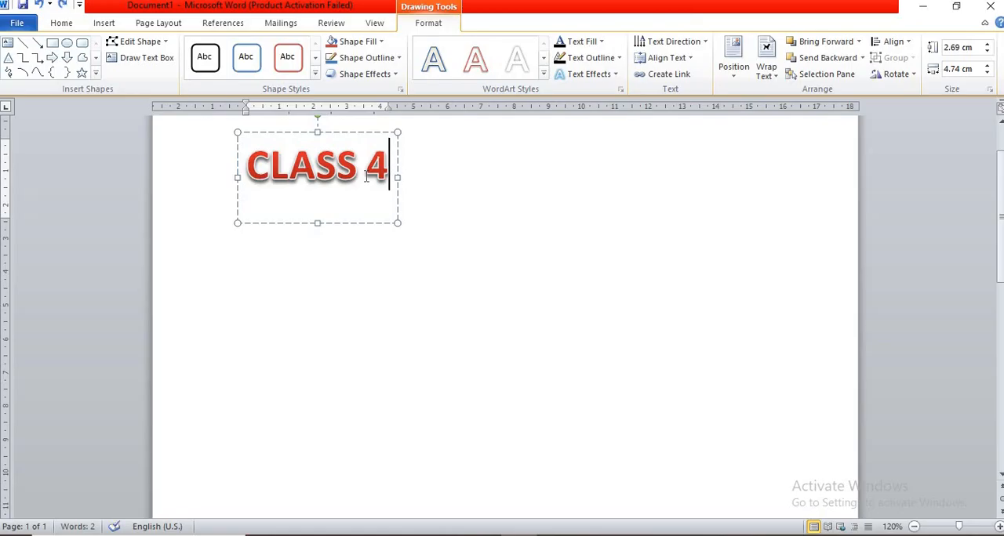
key("ctrl+z")
key("ctrl+z")
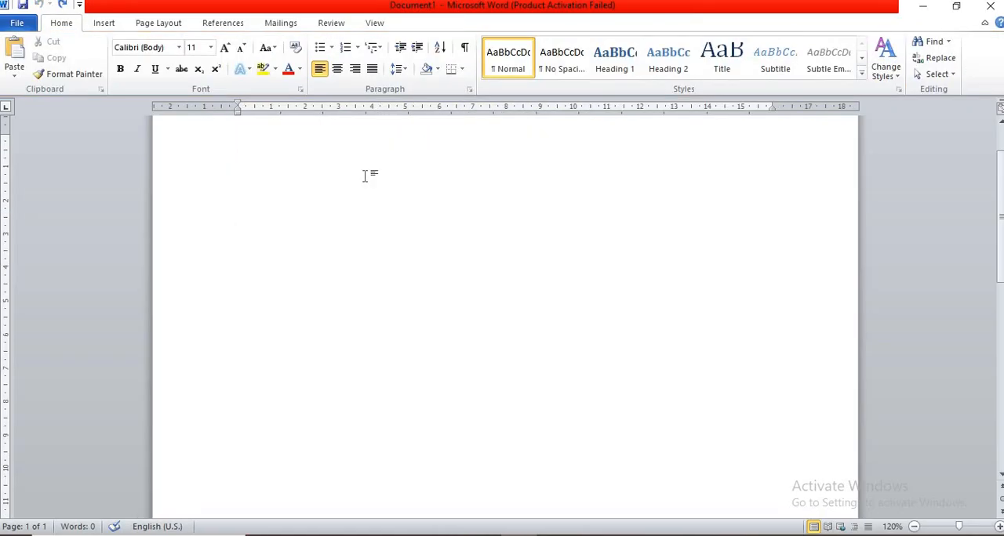
- Draw a rounded rectangular callout about 7.62 cm wide and 4.22 cm high near the top of the page
left_click(105, 23)
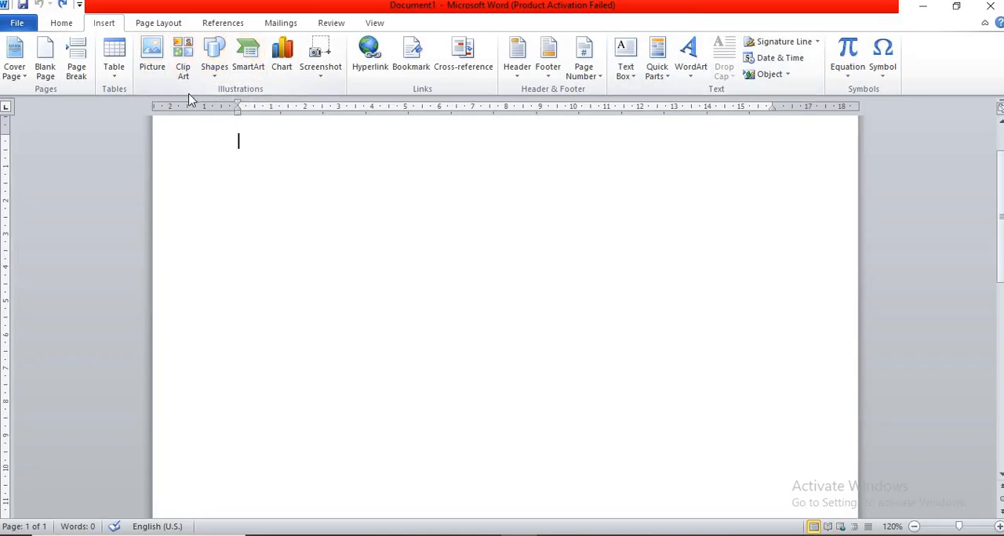
left_click(219, 67)
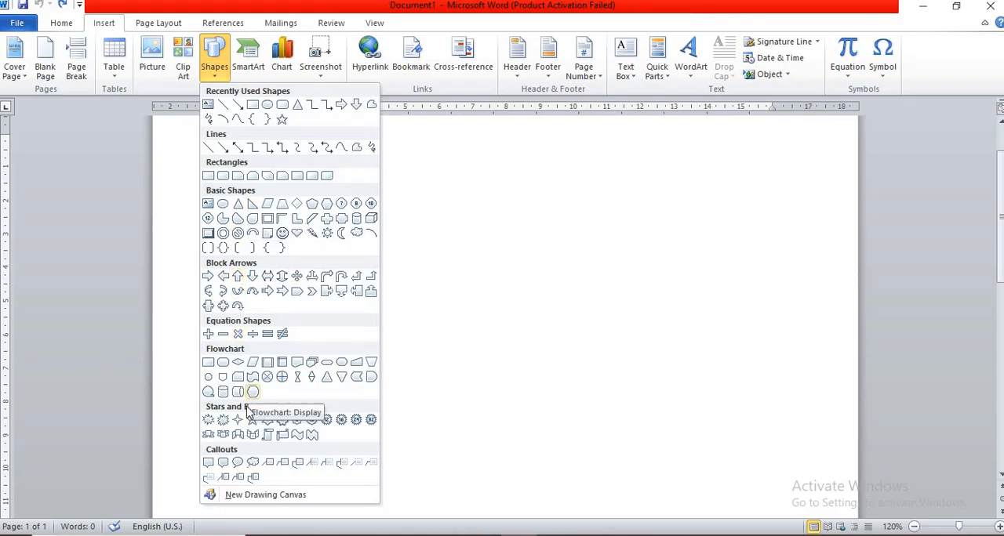
left_click(223, 464)
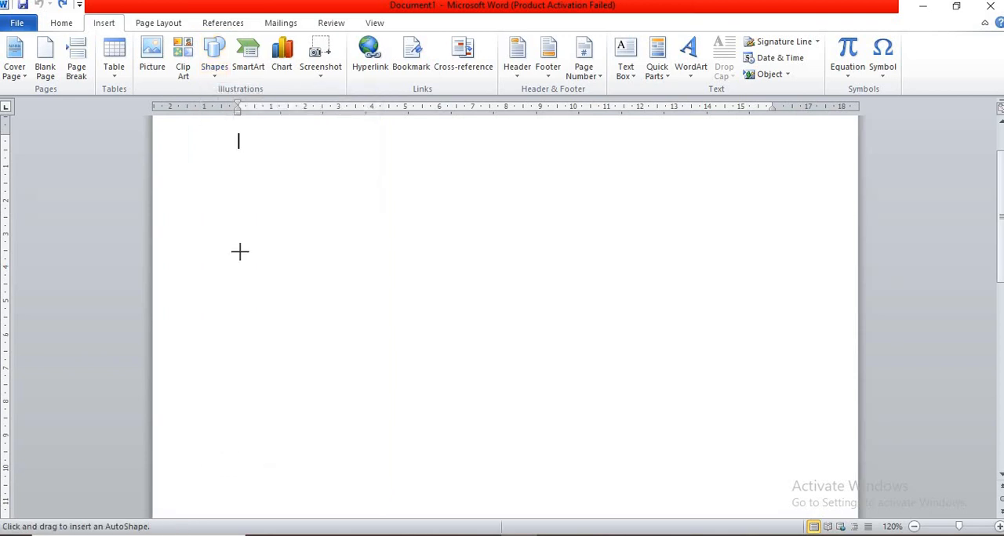
mouse_move(257, 162)
left_mouse_down()
mouse_move(363, 201)
mouse_move(512, 305)
left_mouse_up()
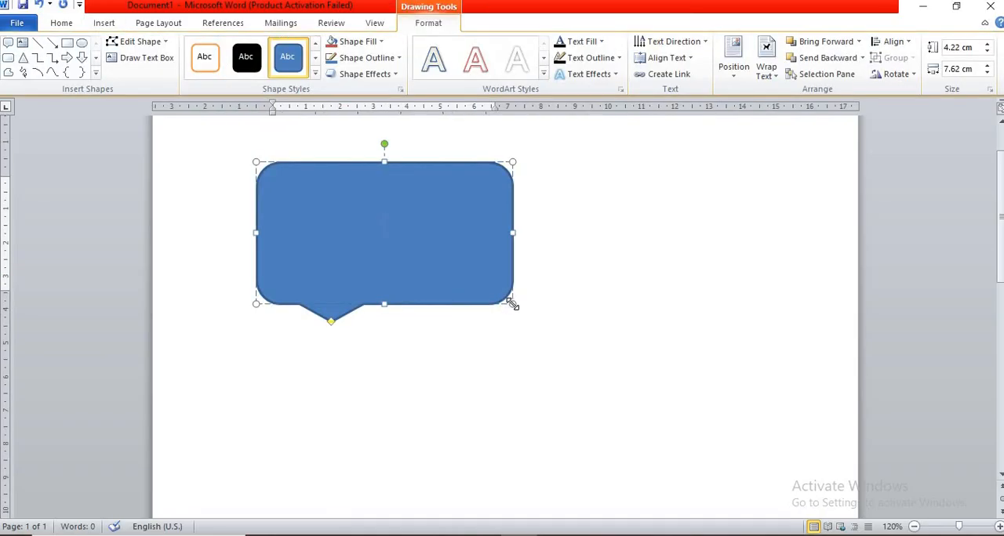
- Apply the white style with orange outline to the callout and set its outline colour to Olive Green, Accent 3, Darker 25%
left_click(207, 69)
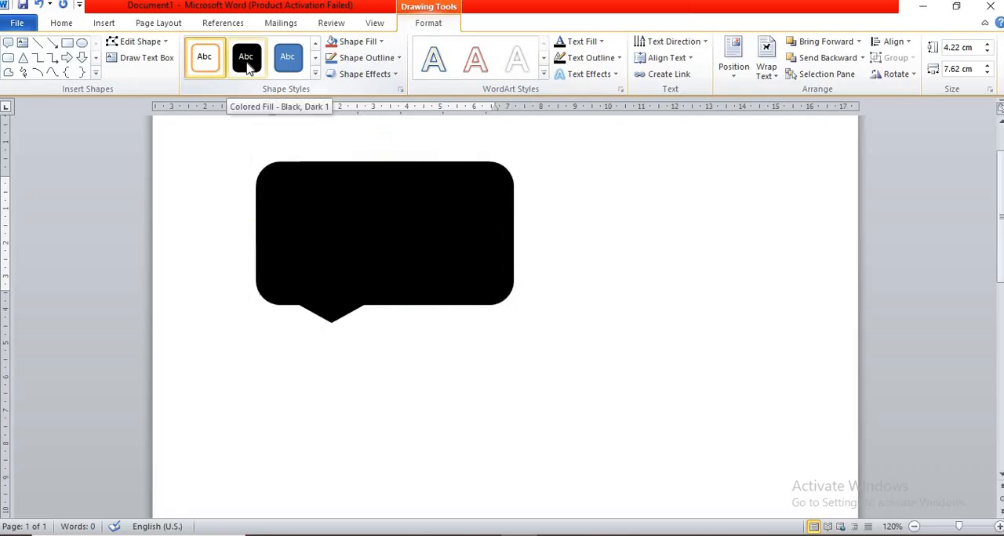
left_click(364, 63)
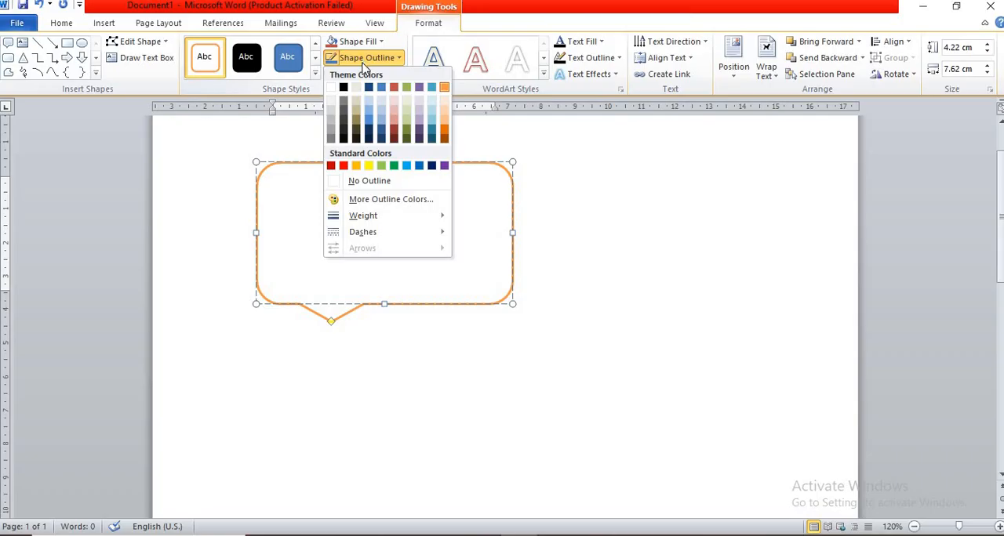
left_click(406, 134)
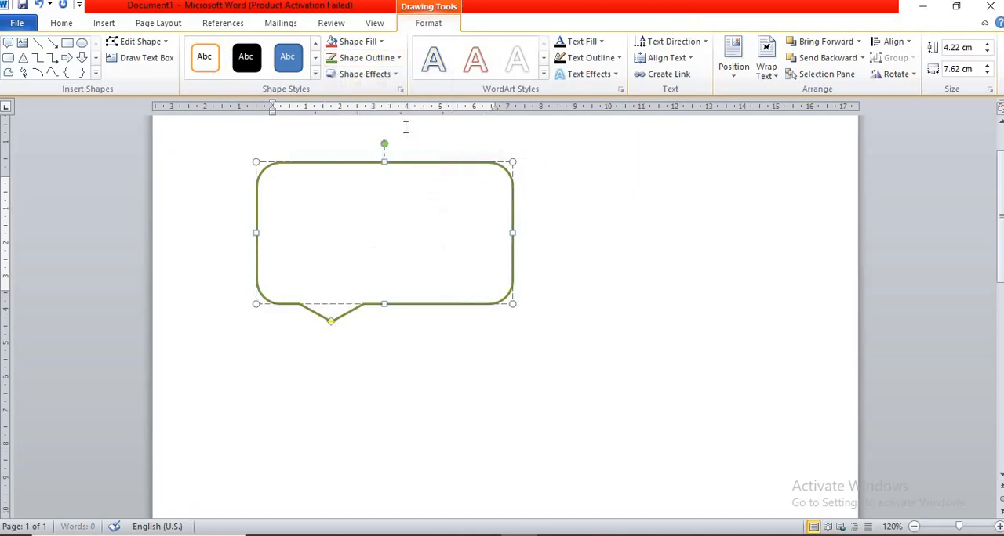
- Fill the callout with a light blue theme colour, and undo the changes back to a blank page
left_click(381, 43)
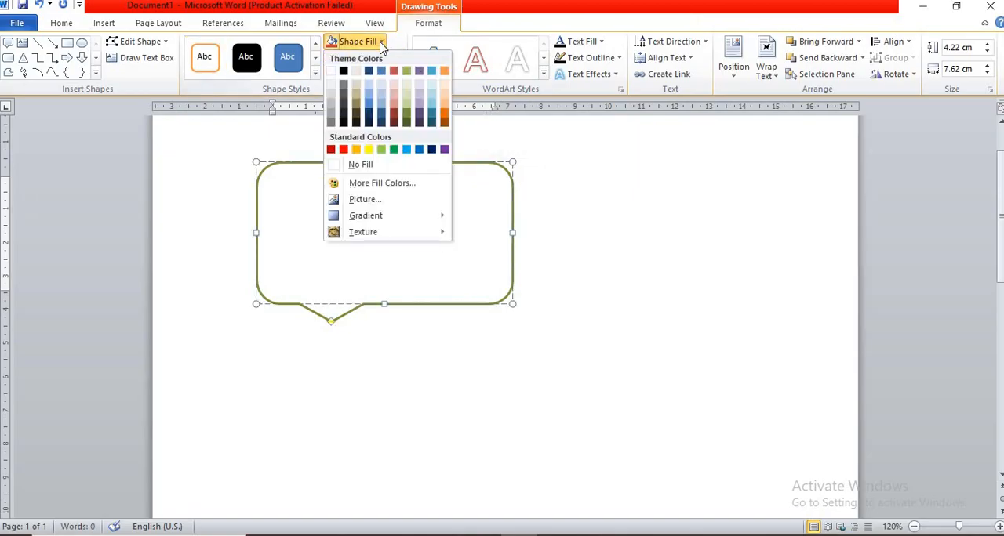
left_click(381, 95)
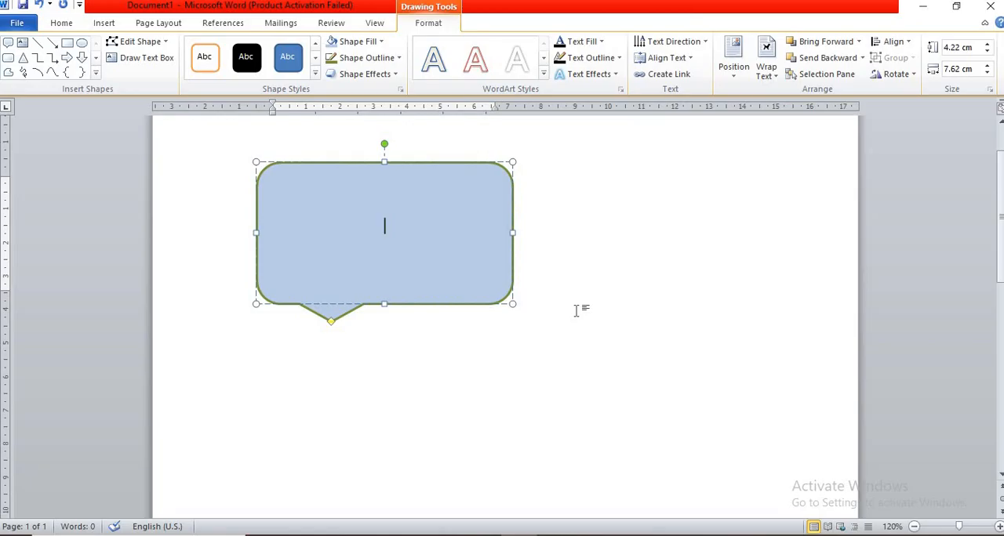
key("ctrl+z")
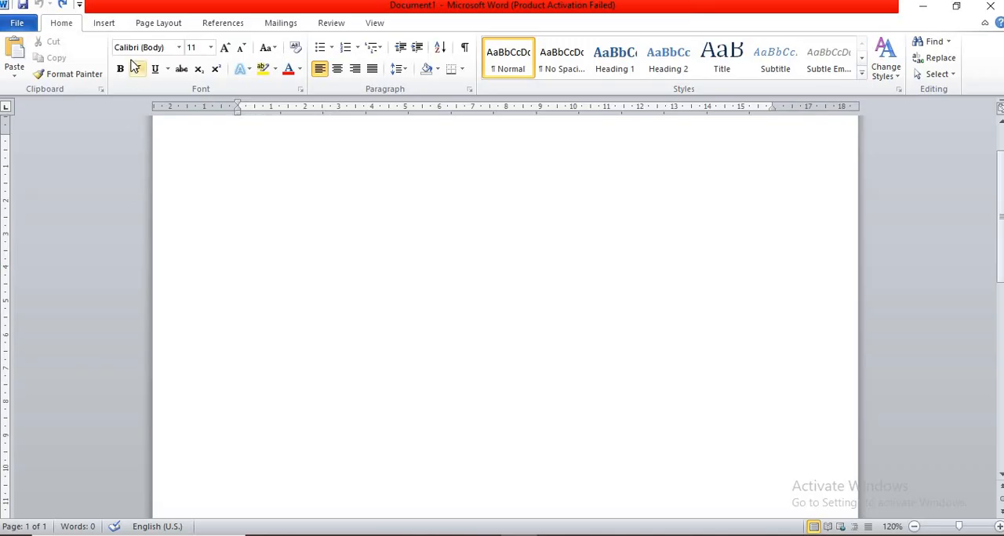
- Insert the Greek Small Letter Alpha symbol (α) at the start of the document, and delete it again
left_click(102, 25)
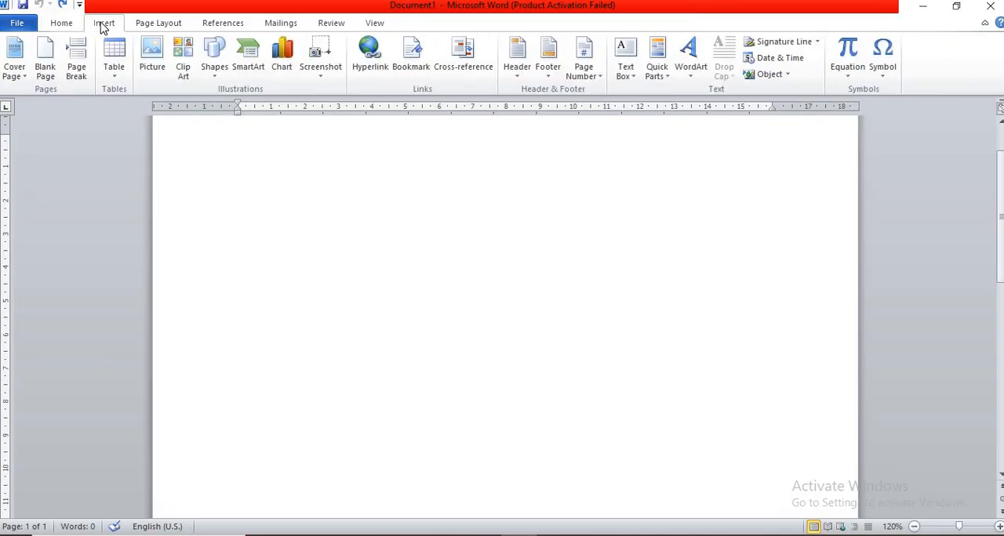
left_click(882, 58)
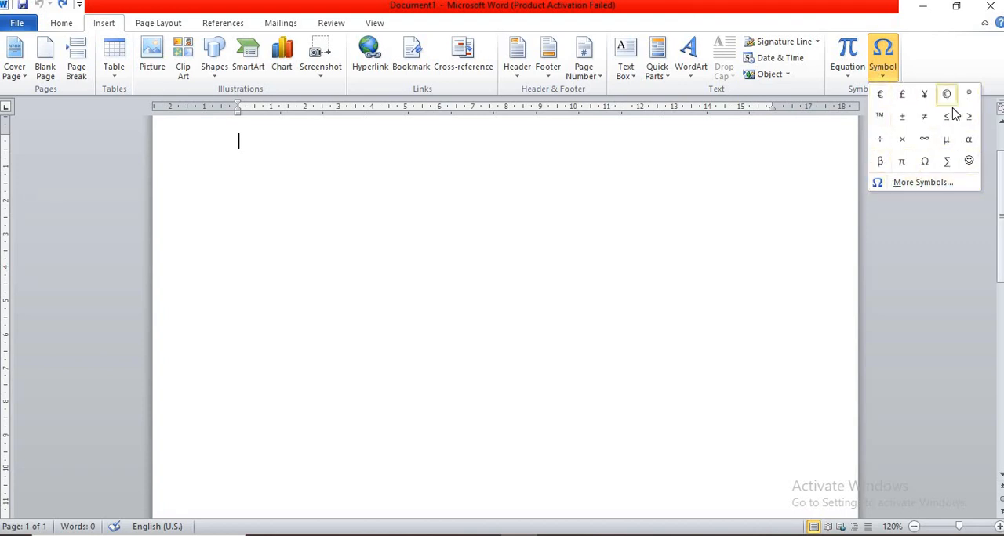
left_click(933, 186)
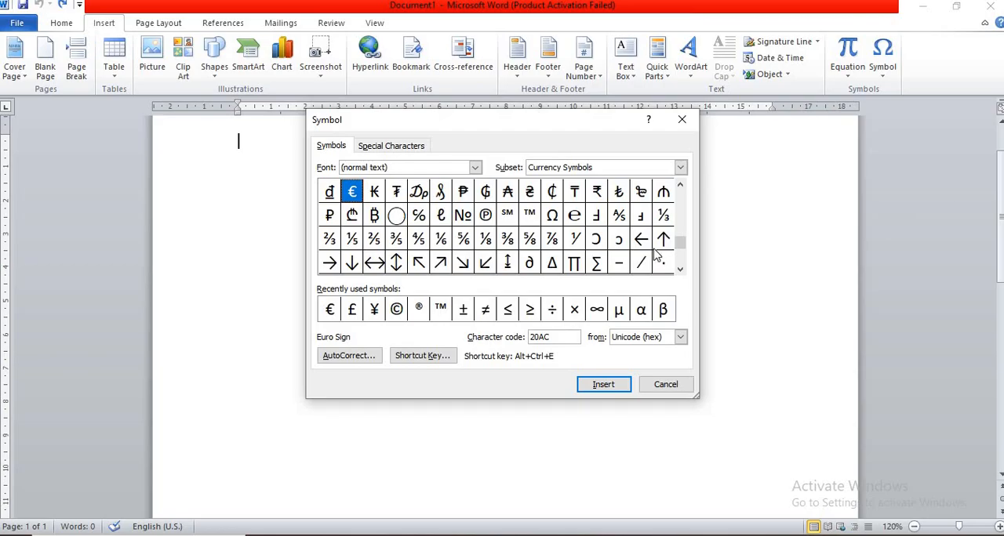
left_click_drag(679, 251, 678, 186)
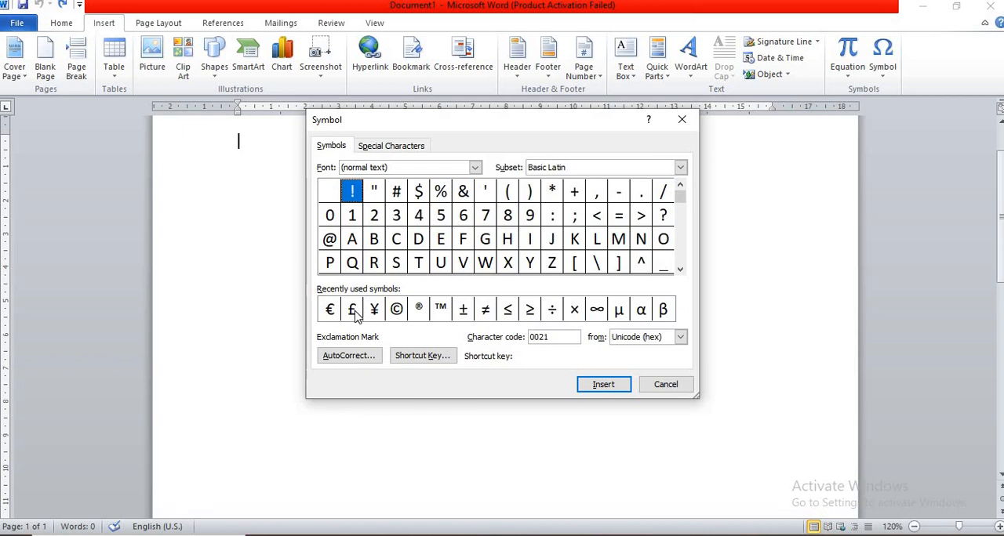
left_click(640, 311)
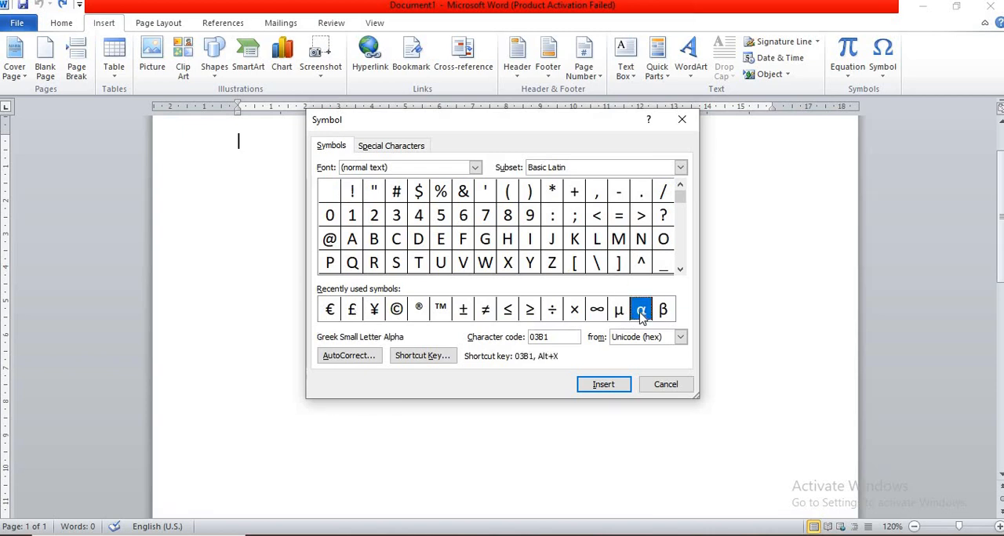
left_click(603, 385)
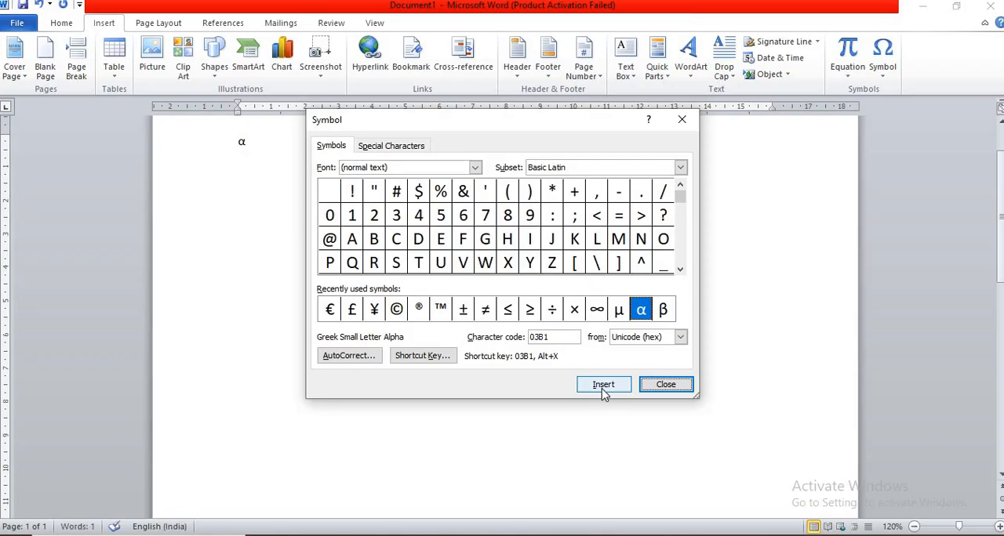
key("Escape")
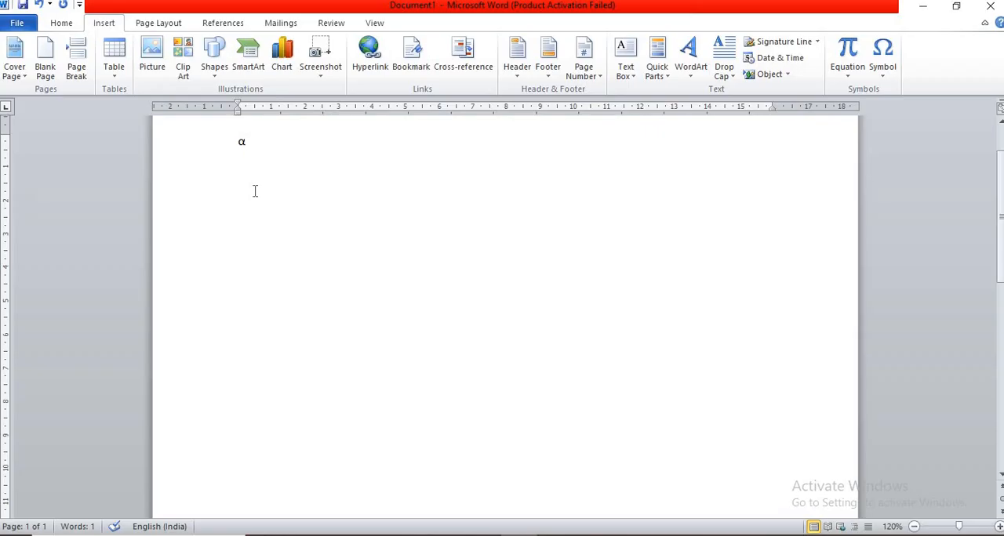
key("BackSpace")
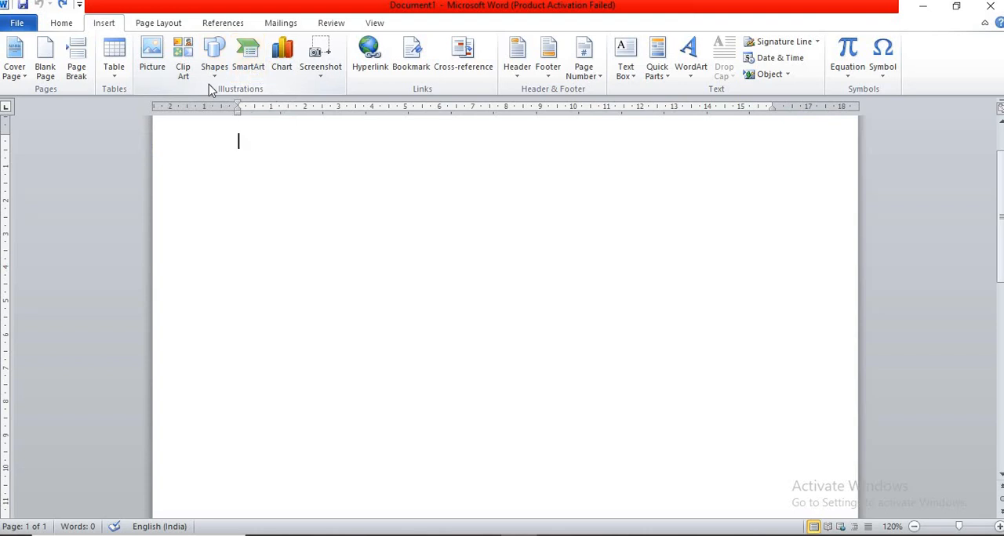
- Insert the image Picture1 from the Pictures folder and apply the metallic frame picture style to it
left_click(148, 54)
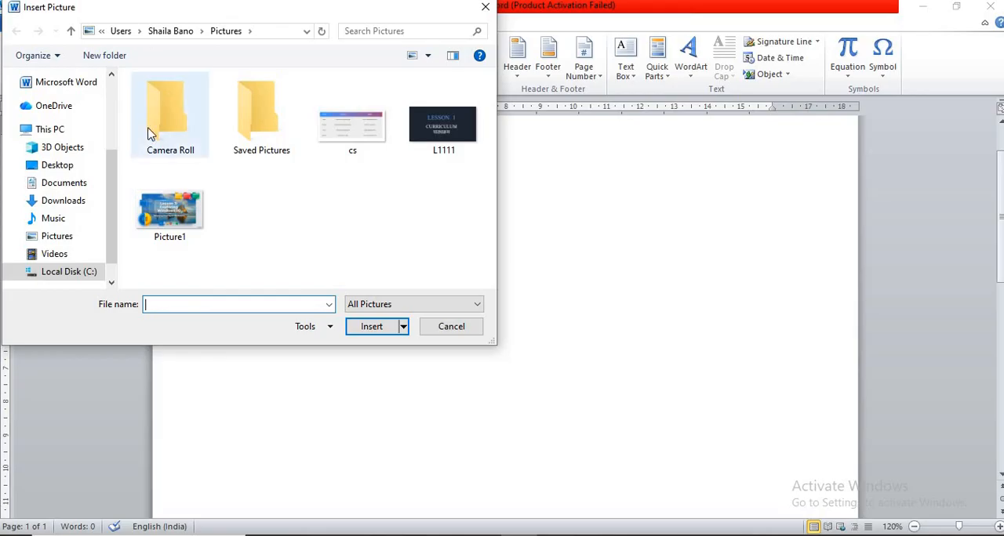
left_click(177, 221)
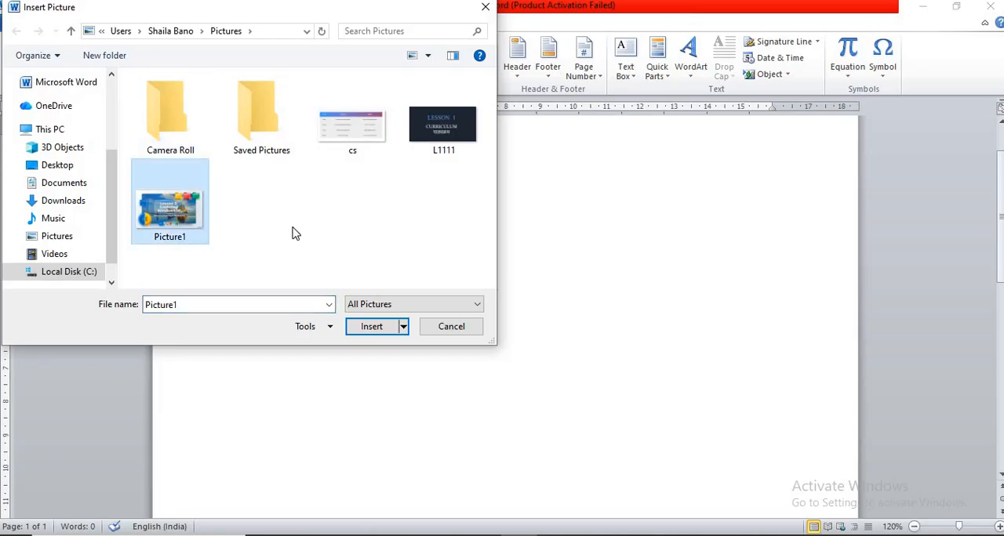
left_click(365, 336)
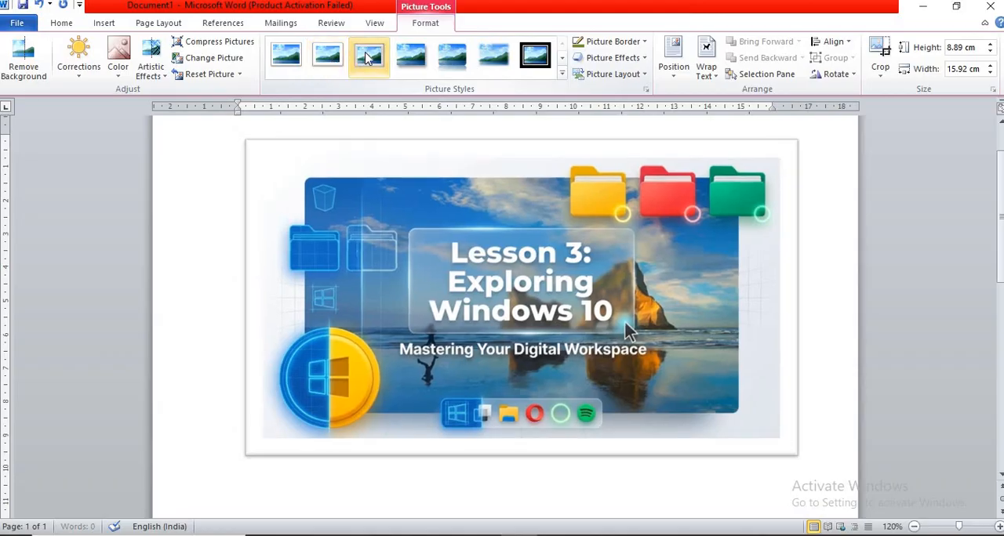
left_click(369, 59)
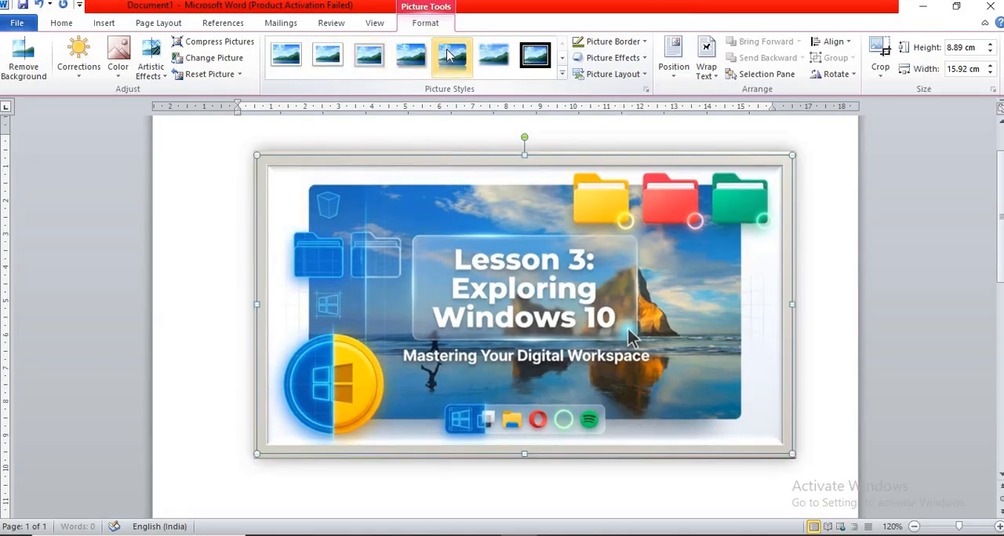